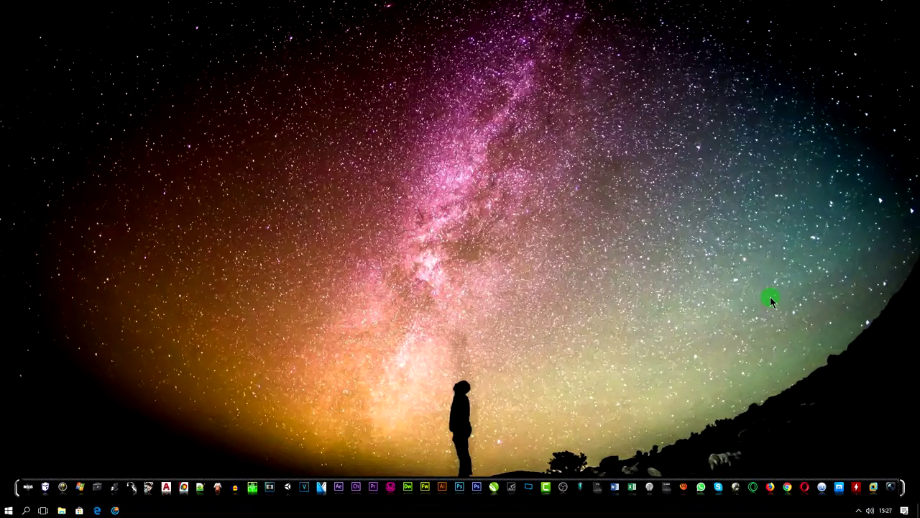
# Launch Excel from its icon on the desktop taskbar
pyautogui.click(631, 486)
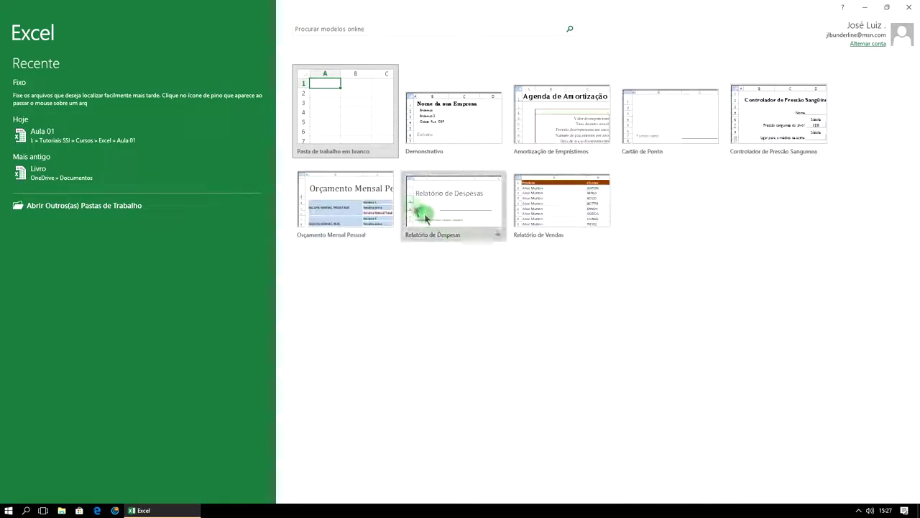
# Create a blank workbook (Pasta de trabalho em branco) and zoom the sheet to 210%
pyautogui.click(351, 113)
pyautogui.click(352, 112)
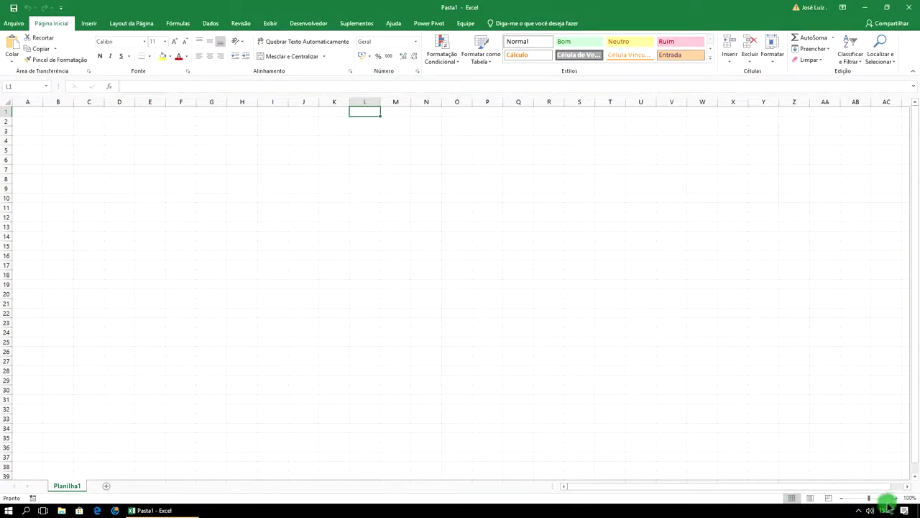
pyautogui.click(896, 498)
pyautogui.click(899, 502)
pyautogui.click(899, 502)
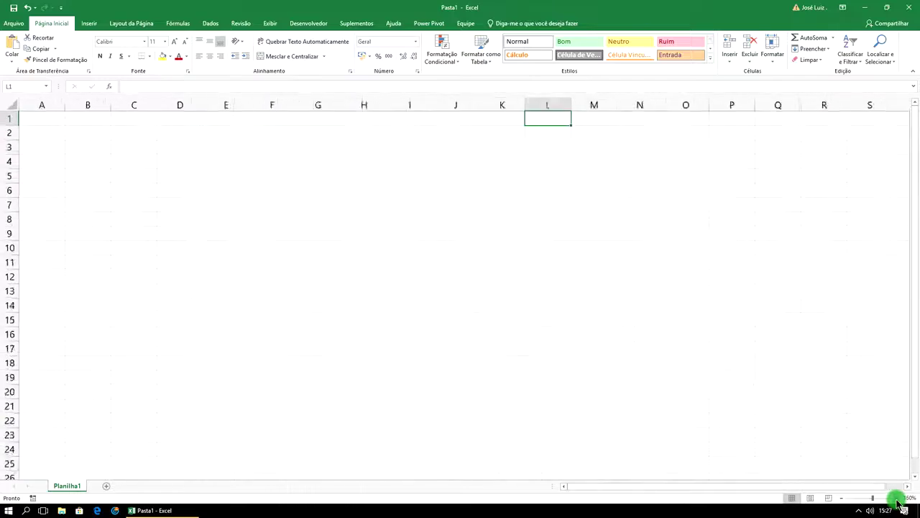
pyautogui.click(899, 504)
pyautogui.click(902, 503)
pyautogui.click(897, 499)
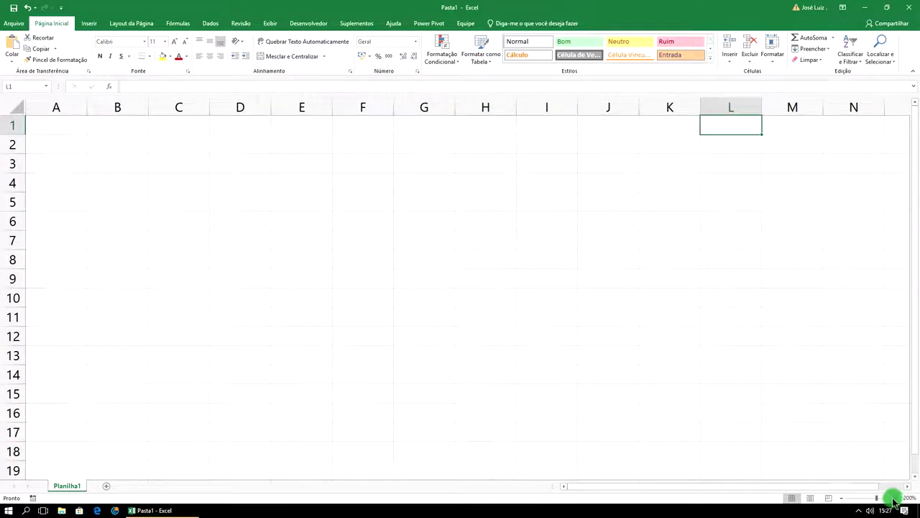
pyautogui.click(896, 497)
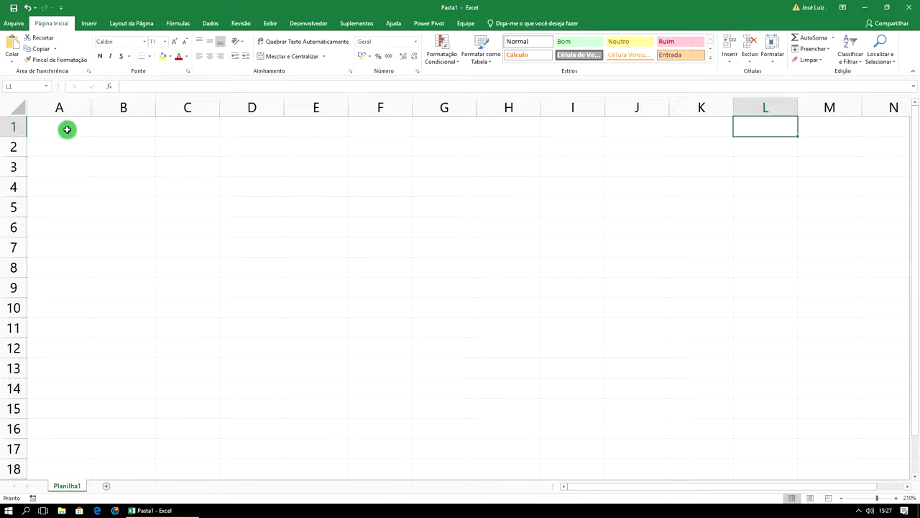
# Enter 'Excel' in A1 and copy it across row 1 through G1
pyautogui.click(66, 129)
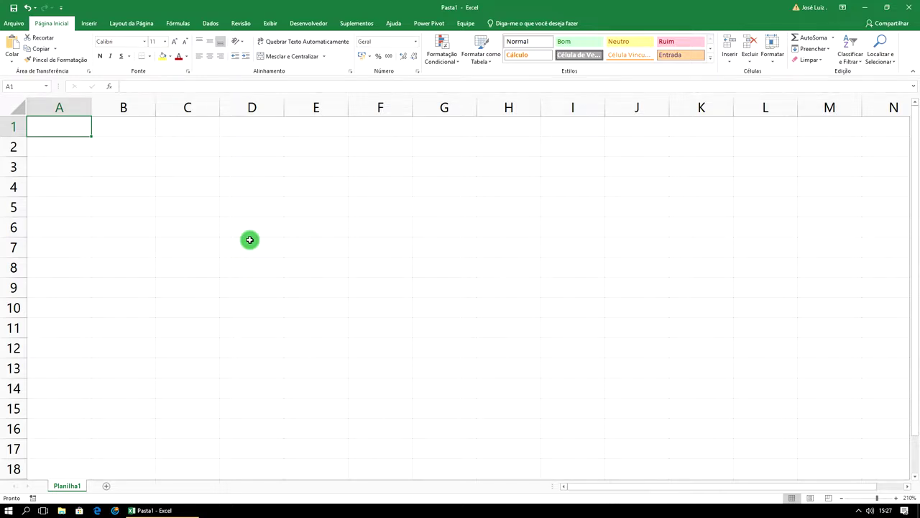
pyautogui.write('Excel')
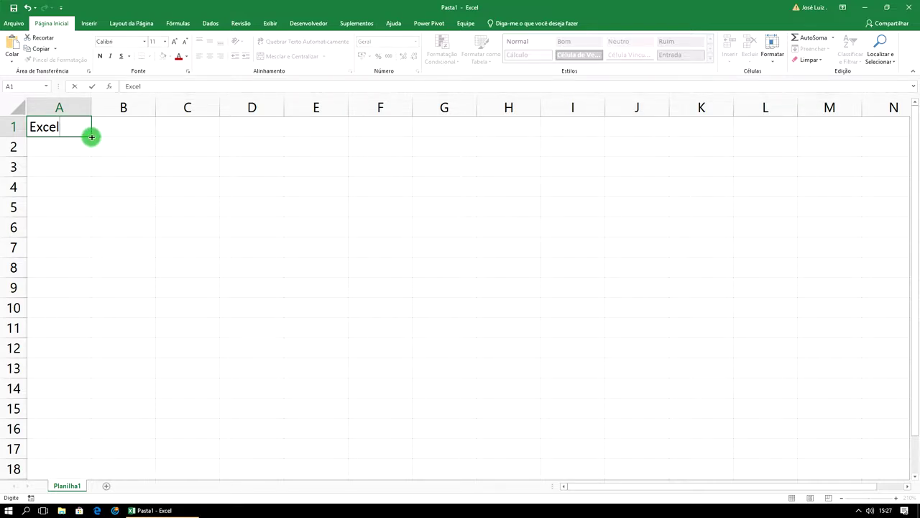
pyautogui.moveTo(92, 136); pyautogui.dragTo(383, 135)
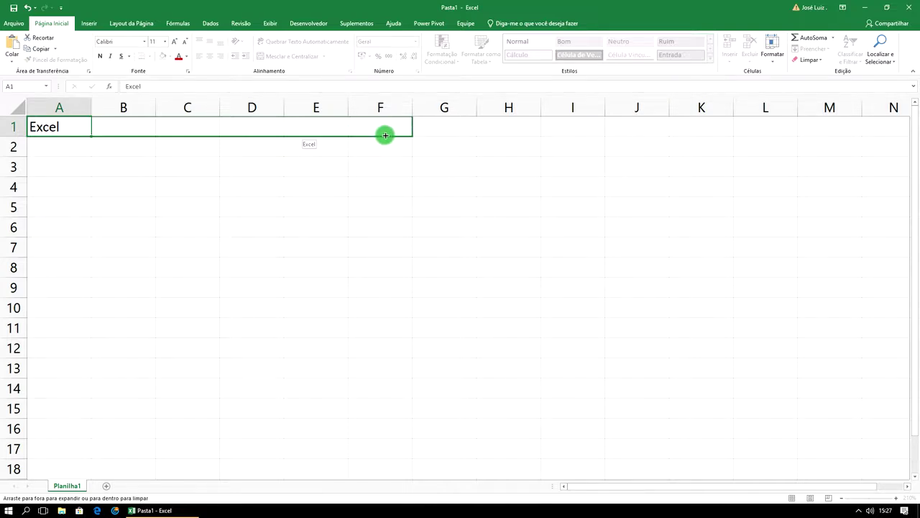
pyautogui.moveTo(396, 135); pyautogui.dragTo(447, 134)
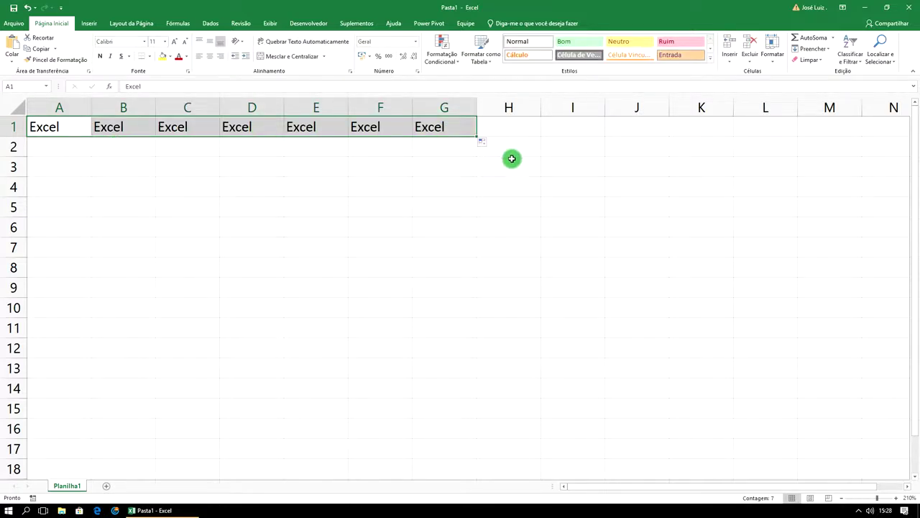
pyautogui.click(56, 148)
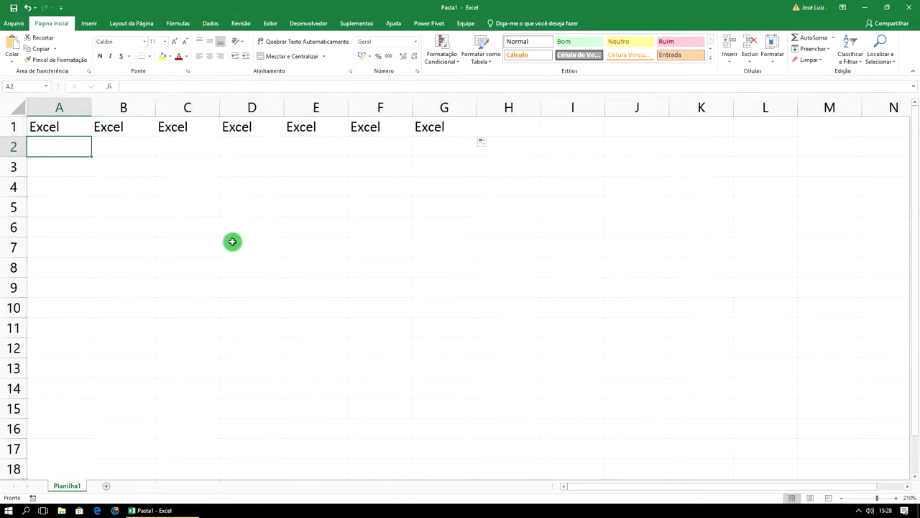
# Enter Segunda-Feira in A2 and auto-fit column A to its width
pyautogui.write('Segunda-Feira')
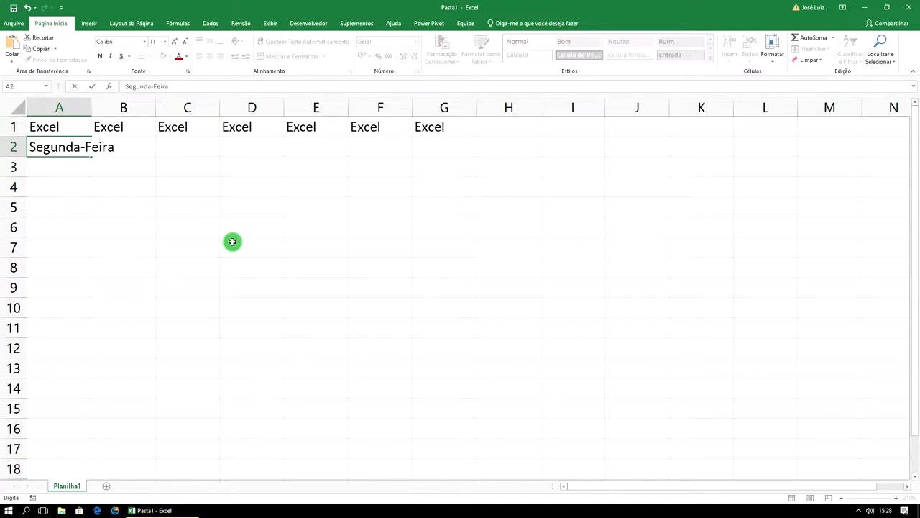
pyautogui.click(218, 224)
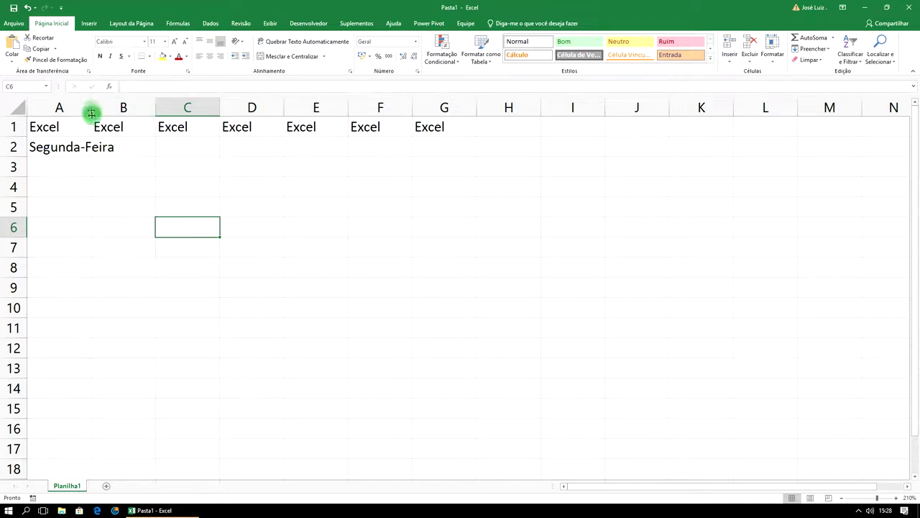
pyautogui.click(74, 147)
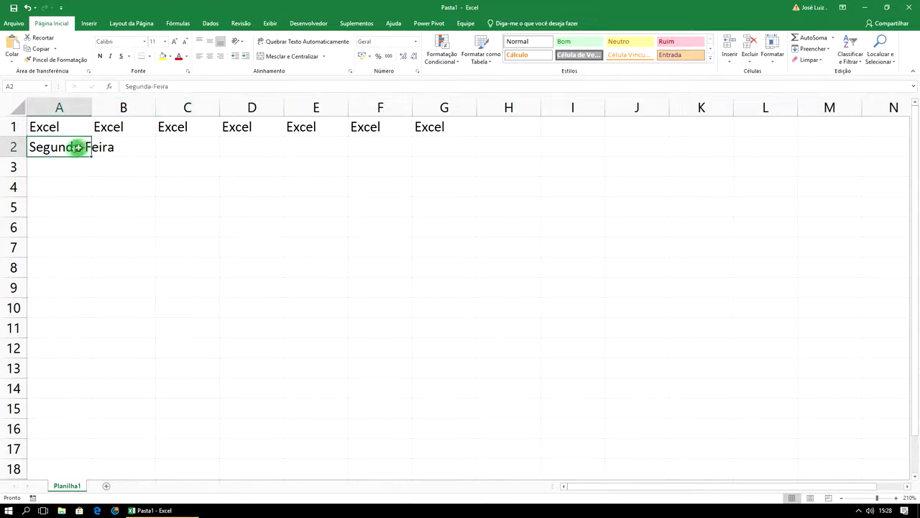
pyautogui.doubleClick(92, 103)
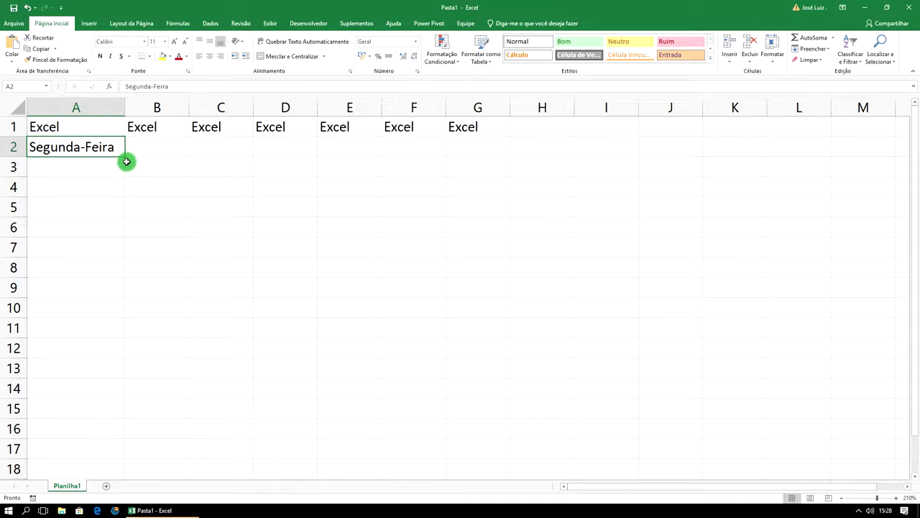
# Fill the weekdays from A2 through Domingo in G2 and auto-fit columns B–E
pyautogui.moveTo(124, 156); pyautogui.dragTo(170, 156)
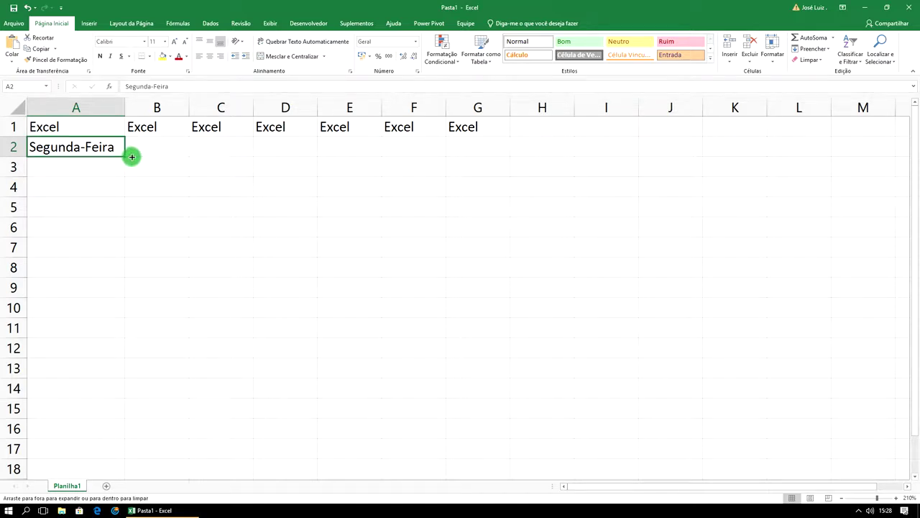
pyautogui.moveTo(177, 156); pyautogui.dragTo(247, 156)
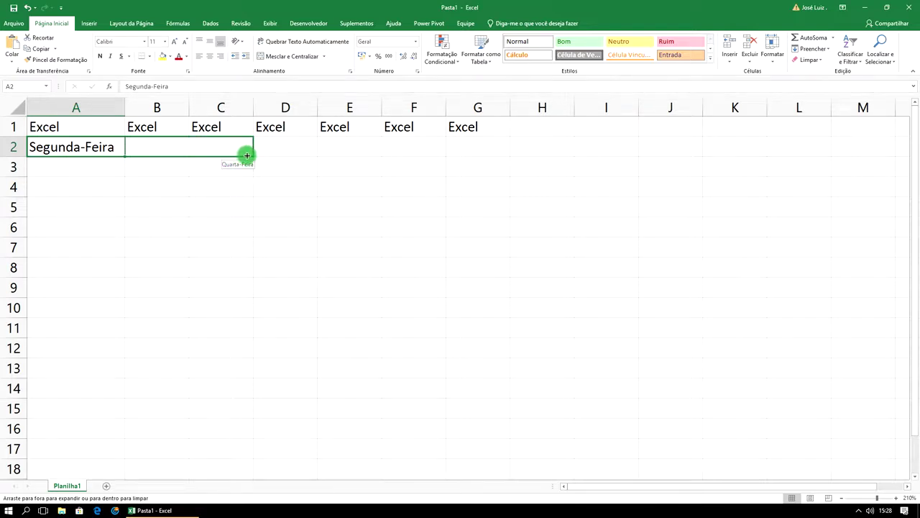
pyautogui.moveTo(247, 155)
pyautogui.mouseDown()
pyautogui.moveTo(336, 147)
pyautogui.moveTo(482, 152)
pyautogui.mouseUp()
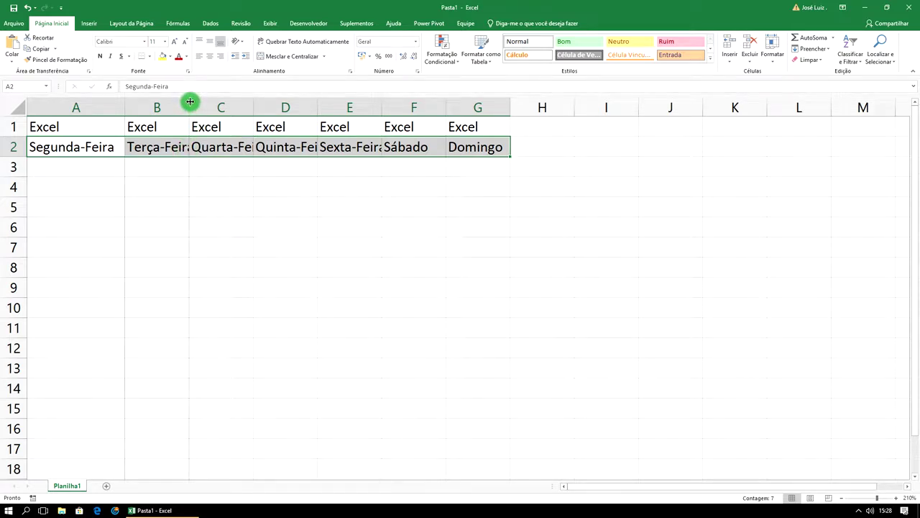
pyautogui.doubleClick(189, 102)
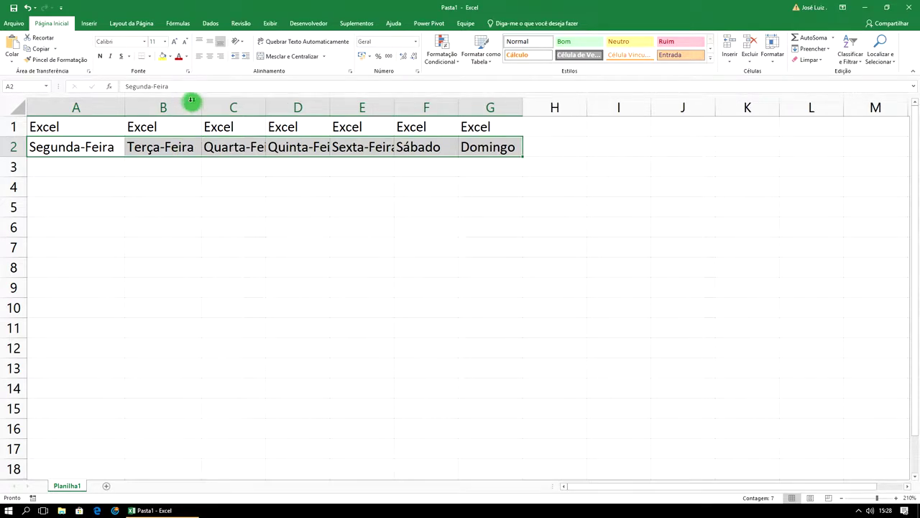
pyautogui.doubleClick(266, 107)
pyautogui.doubleClick(353, 107)
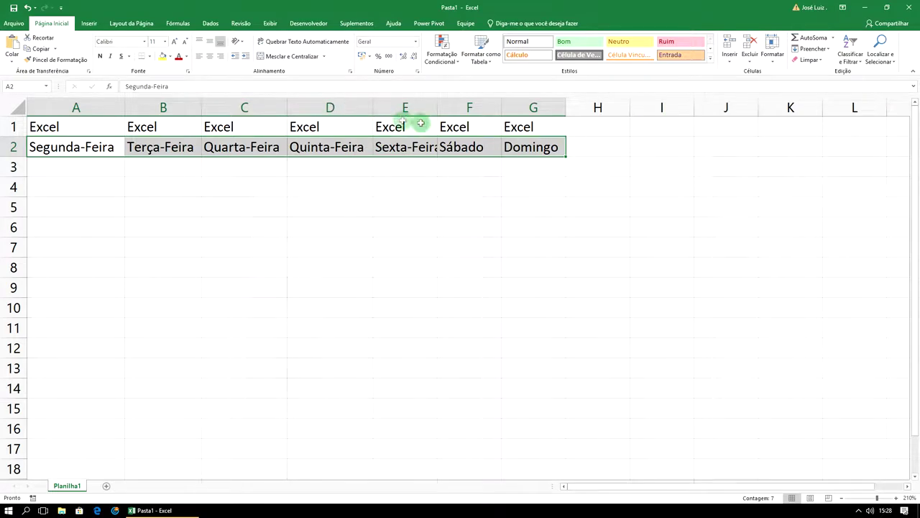
pyautogui.doubleClick(437, 107)
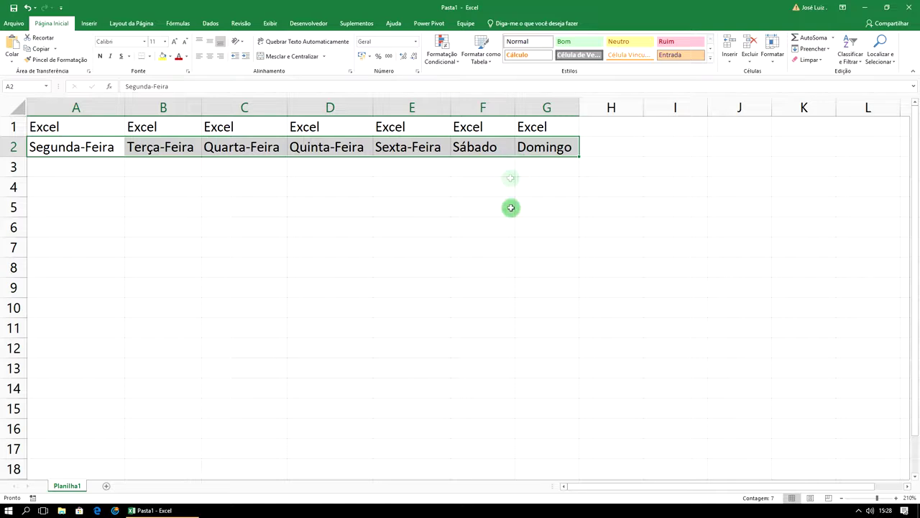
pyautogui.click(188, 185)
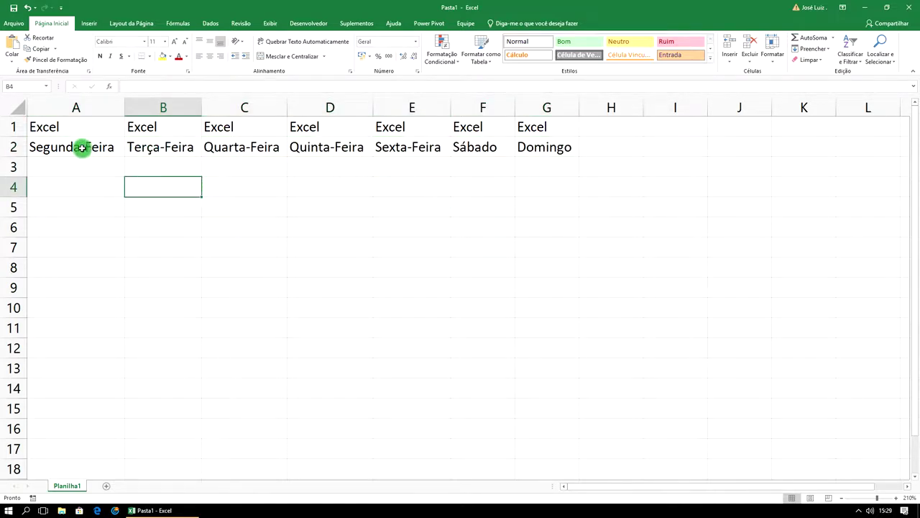
pyautogui.moveTo(65, 147); pyautogui.dragTo(544, 146)
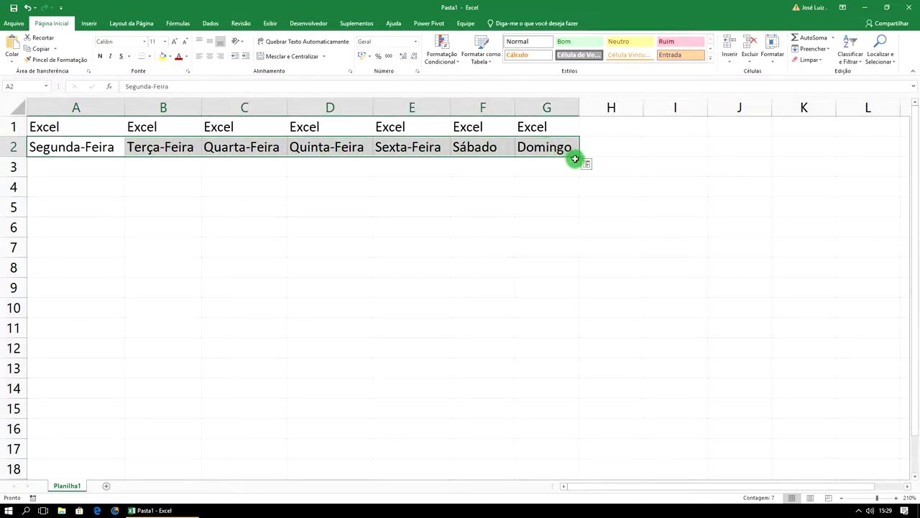
pyautogui.moveTo(581, 158); pyautogui.dragTo(578, 220)
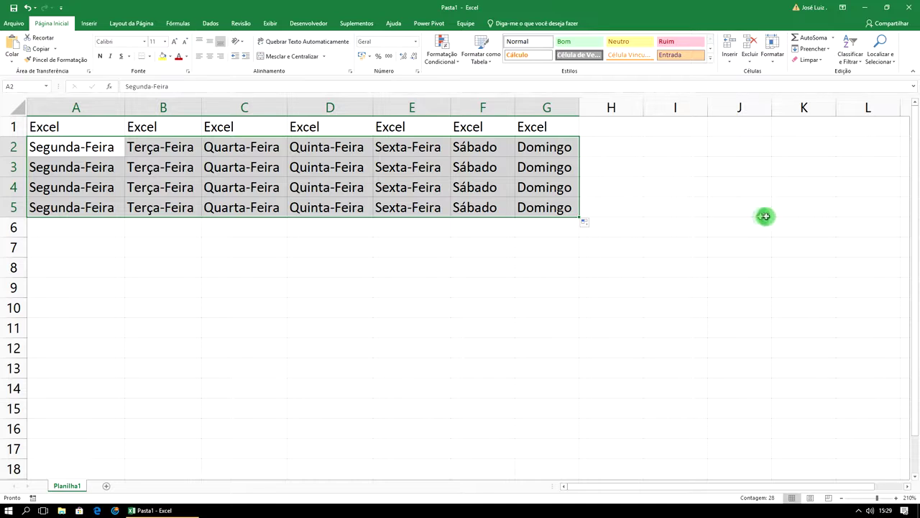
pyautogui.hotkey('ctrl', 'z')
pyautogui.click(108, 179)
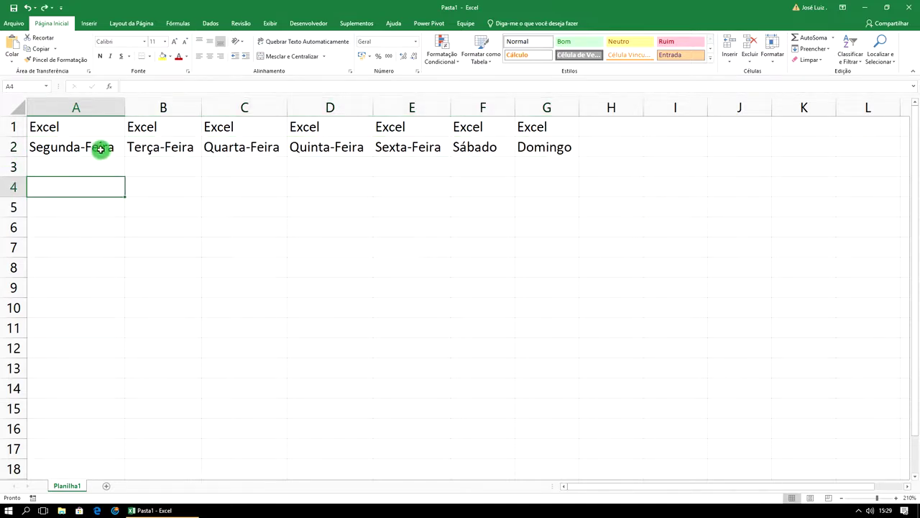
pyautogui.click(100, 150)
pyautogui.moveTo(126, 156); pyautogui.dragTo(122, 224)
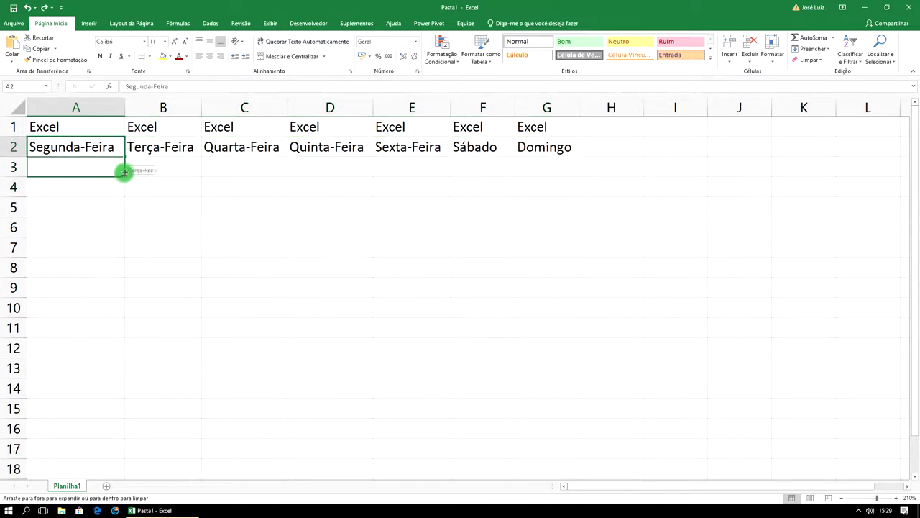
# Continue the weekdays down columns A, B and C, each ending at Domingo
pyautogui.moveTo(121, 224); pyautogui.dragTo(119, 271)
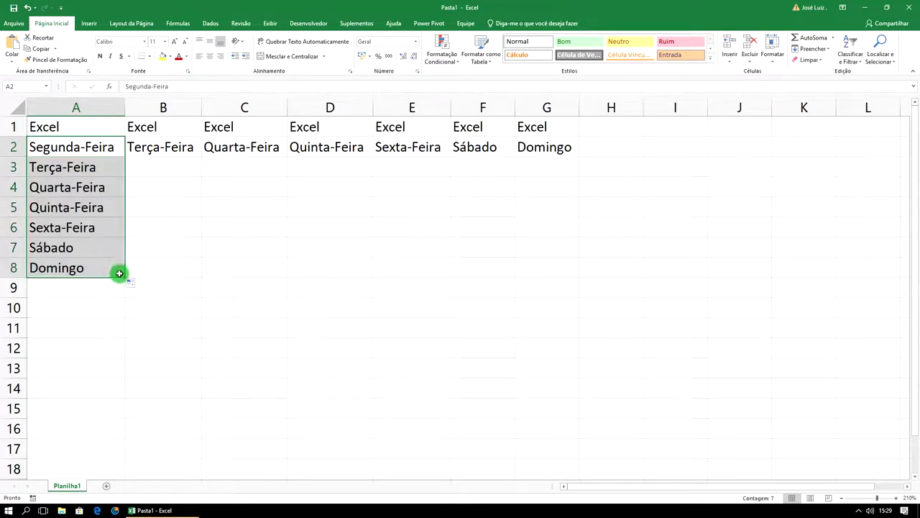
pyautogui.click(140, 184)
pyautogui.click(164, 148)
pyautogui.moveTo(202, 157); pyautogui.dragTo(191, 252)
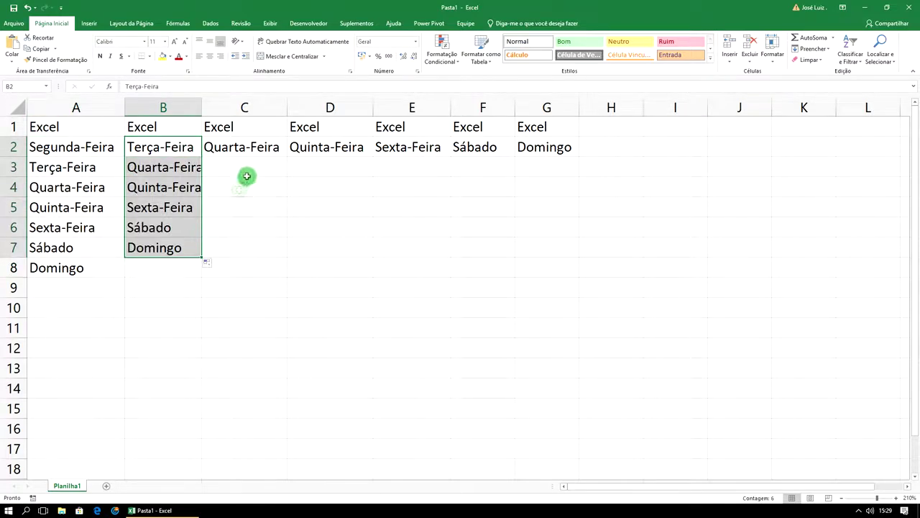
pyautogui.click(250, 149)
pyautogui.moveTo(287, 155); pyautogui.dragTo(281, 232)
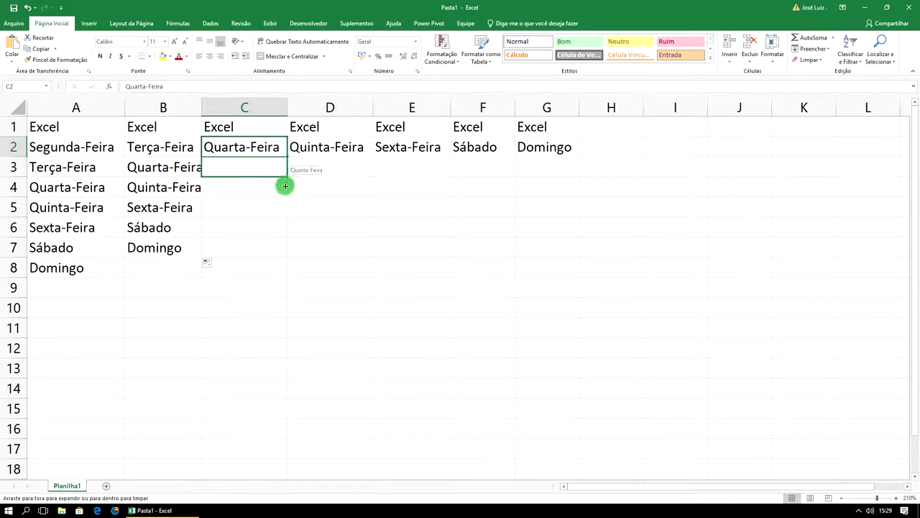
# Continue columns D, E and F down to Domingo and auto-fit column B
pyautogui.click(345, 151)
pyautogui.moveTo(373, 158); pyautogui.dragTo(366, 208)
pyautogui.click(440, 152)
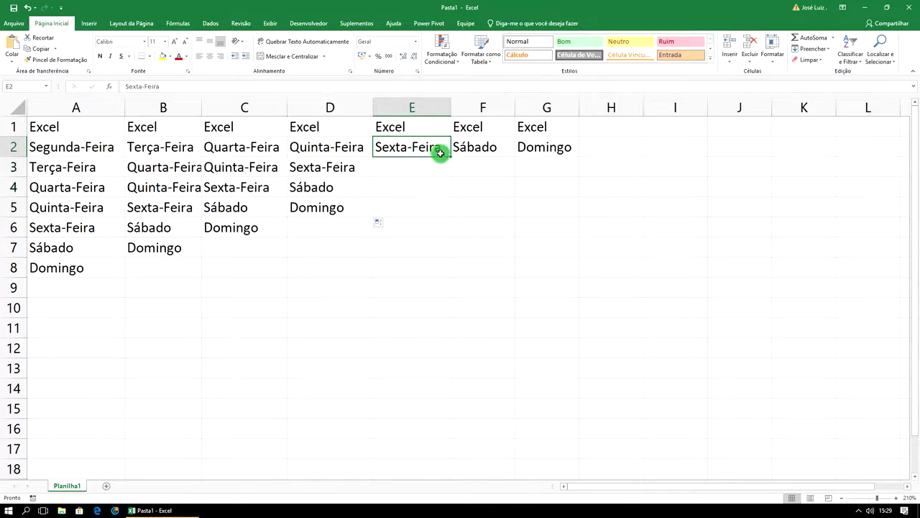
pyautogui.moveTo(450, 156); pyautogui.dragTo(450, 189)
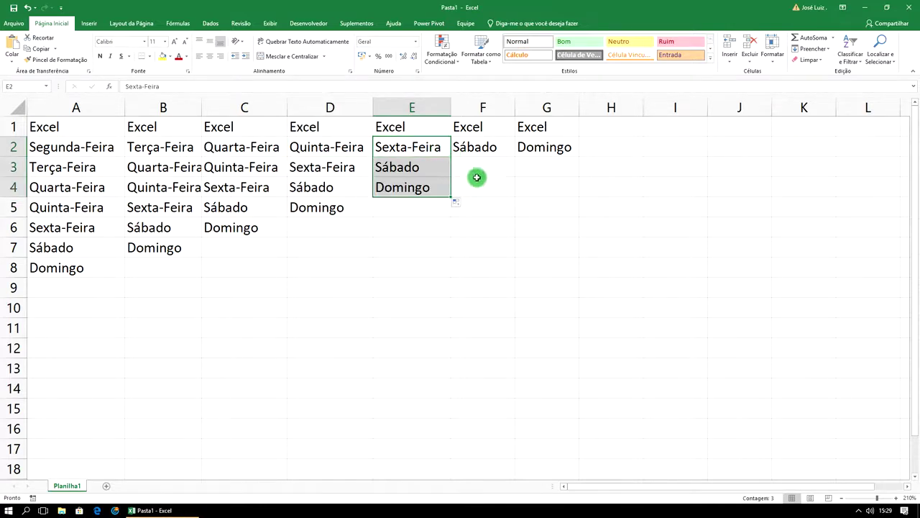
pyautogui.click(480, 151)
pyautogui.moveTo(514, 157); pyautogui.dragTo(513, 171)
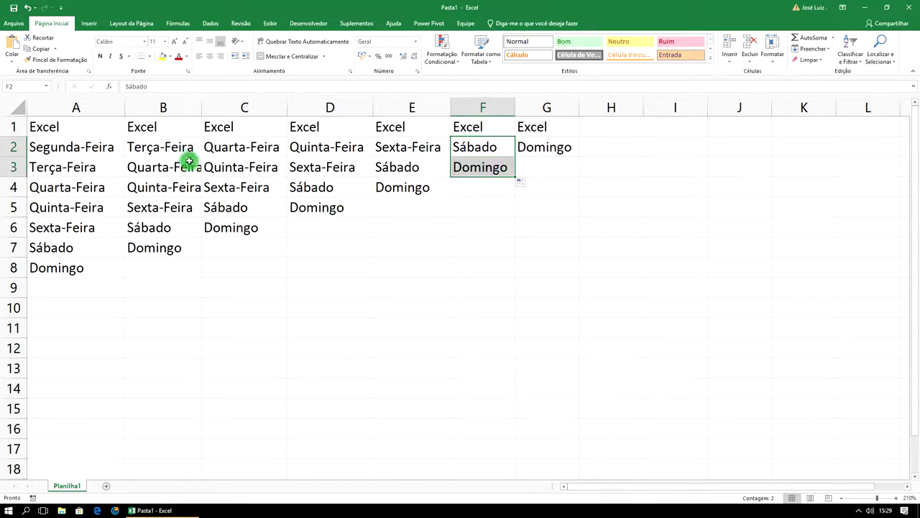
pyautogui.doubleClick(203, 106)
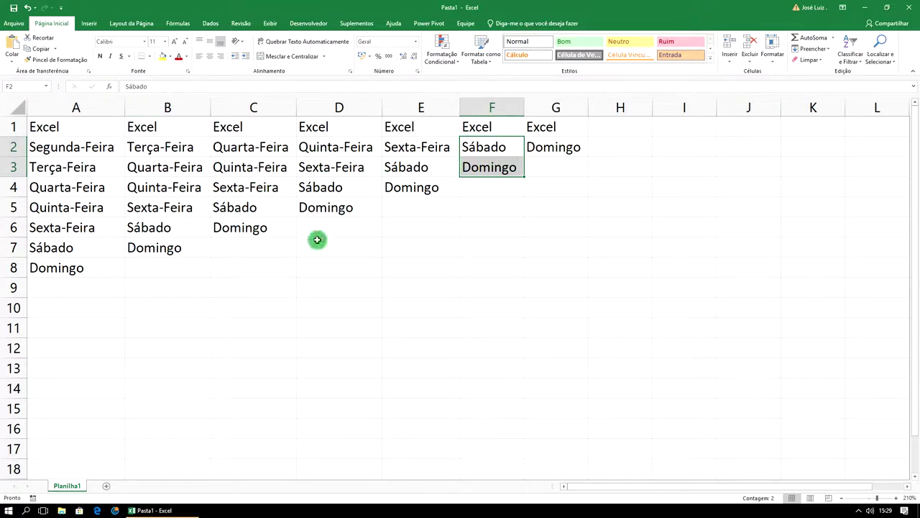
pyautogui.click(60, 289)
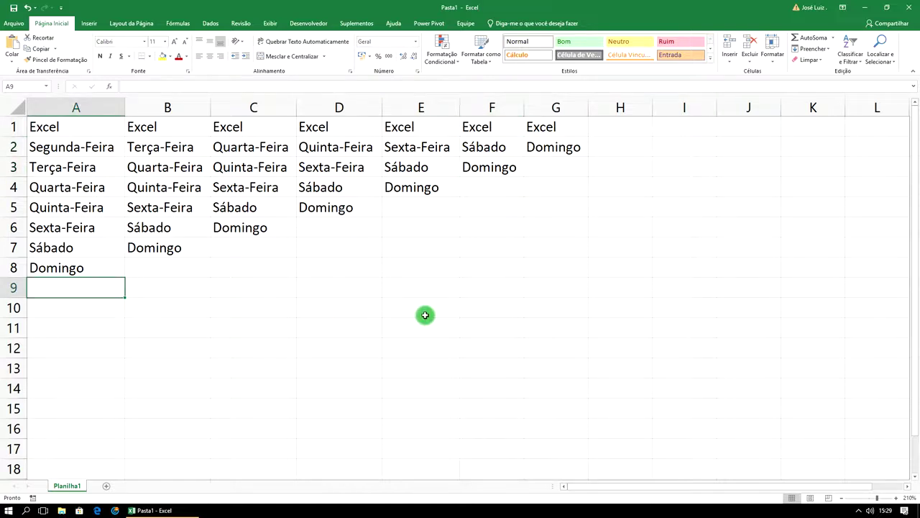
# Enter Seg in A9, rejecting AutoComplete, and fill Seg through Dom across A9:G9
pyautogui.write('Seg')
pyautogui.press('BackSpace')
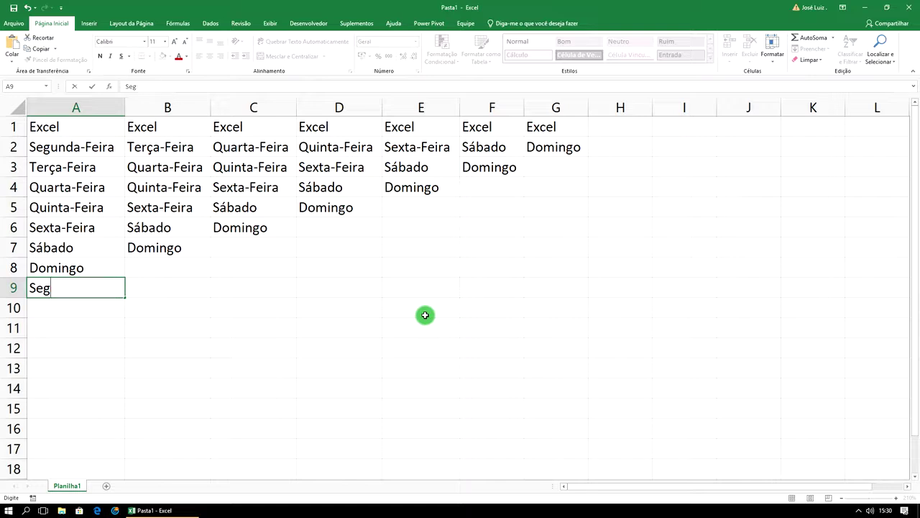
pyautogui.click(168, 330)
pyautogui.click(86, 292)
pyautogui.moveTo(125, 297); pyautogui.dragTo(561, 291)
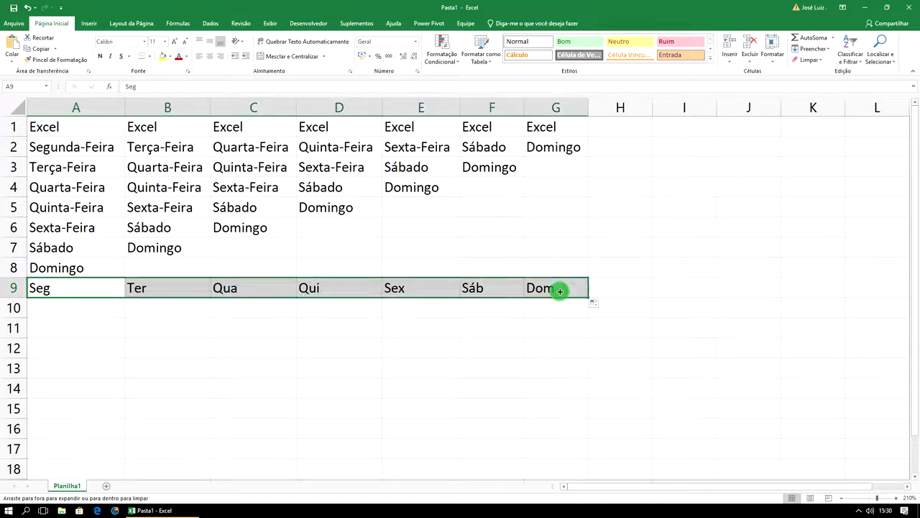
pyautogui.click(425, 326)
pyautogui.click(96, 290)
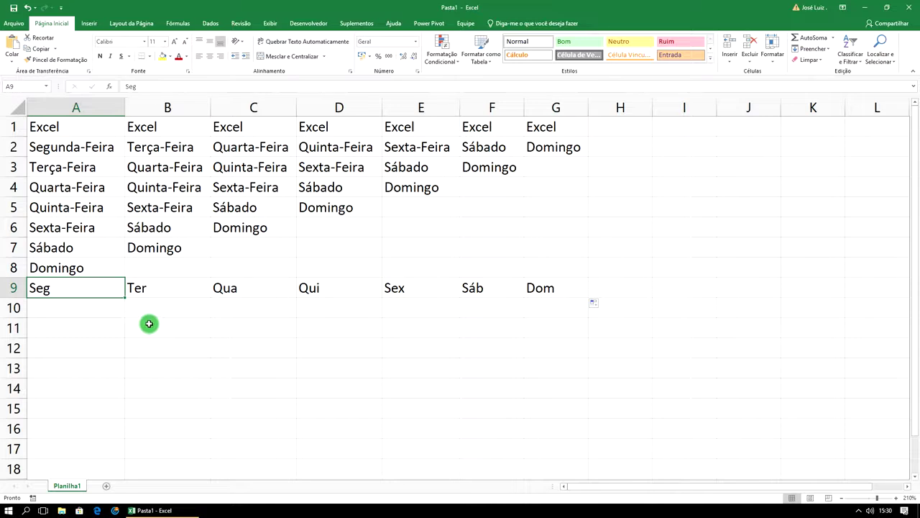
pyautogui.click(76, 328)
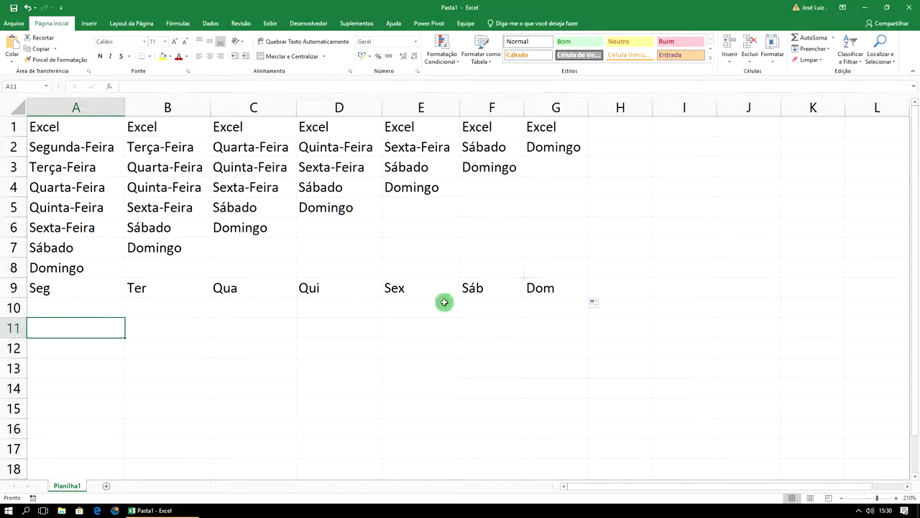
# Enter Janeiro in A10, fill months to Dezembro in L10, and auto-fit column K
pyautogui.click(81, 310)
pyautogui.write('Janeiro')
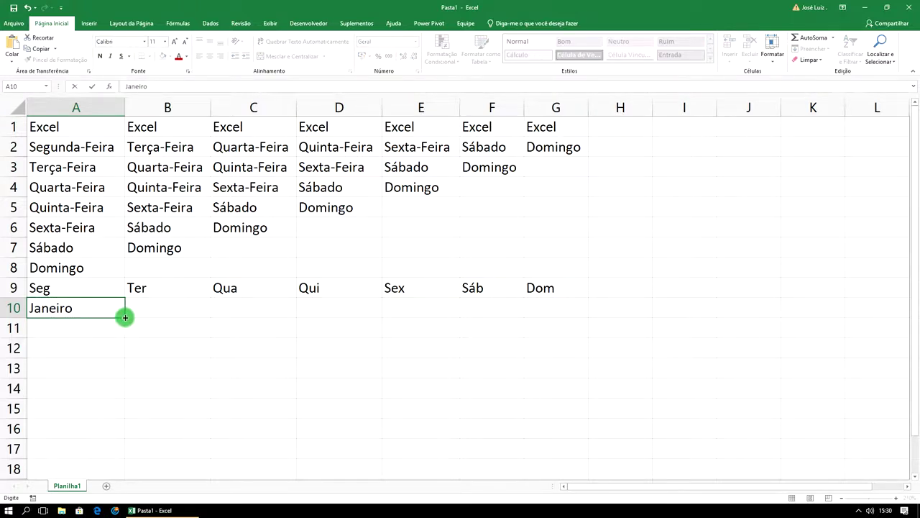
pyautogui.moveTo(126, 317); pyautogui.dragTo(885, 314)
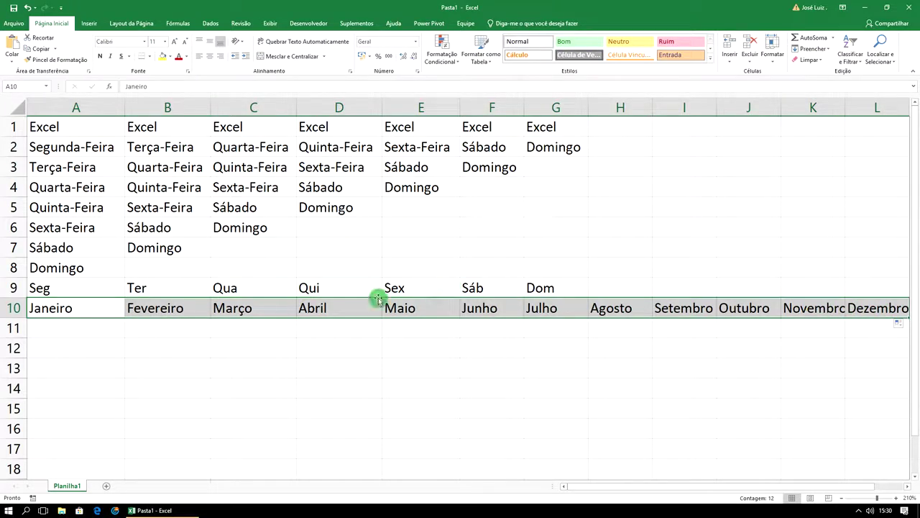
pyautogui.doubleClick(844, 107)
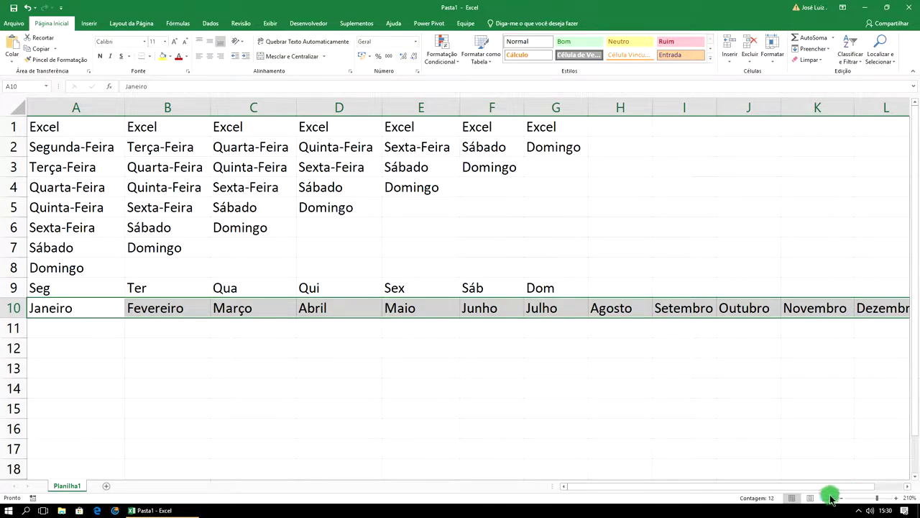
pyautogui.moveTo(815, 488); pyautogui.dragTo(763, 489)
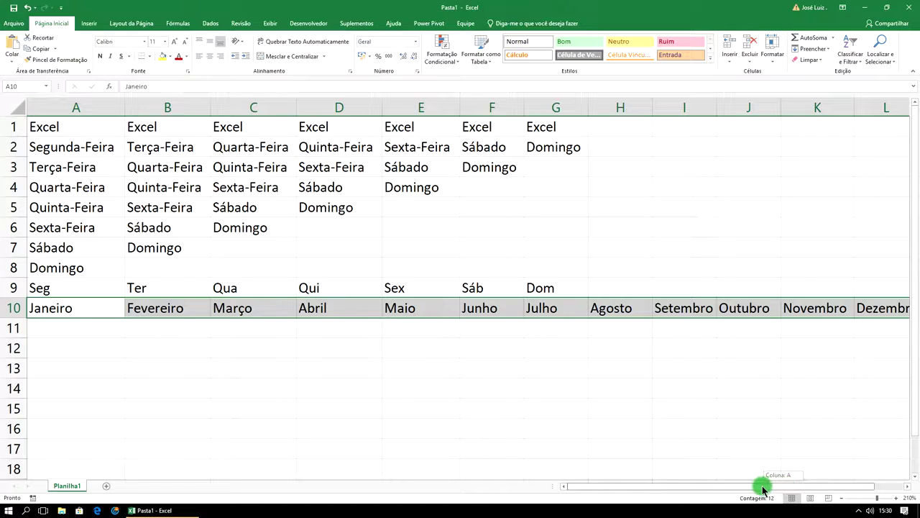
pyautogui.click(403, 404)
pyautogui.click(107, 306)
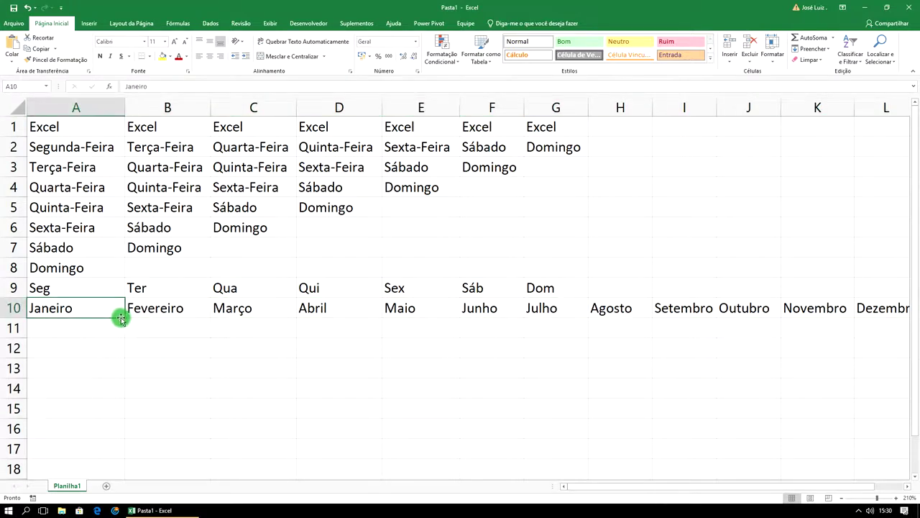
pyautogui.moveTo(124, 317)
pyautogui.mouseDown()
pyautogui.moveTo(116, 416)
pyautogui.moveTo(117, 318)
pyautogui.mouseUp()
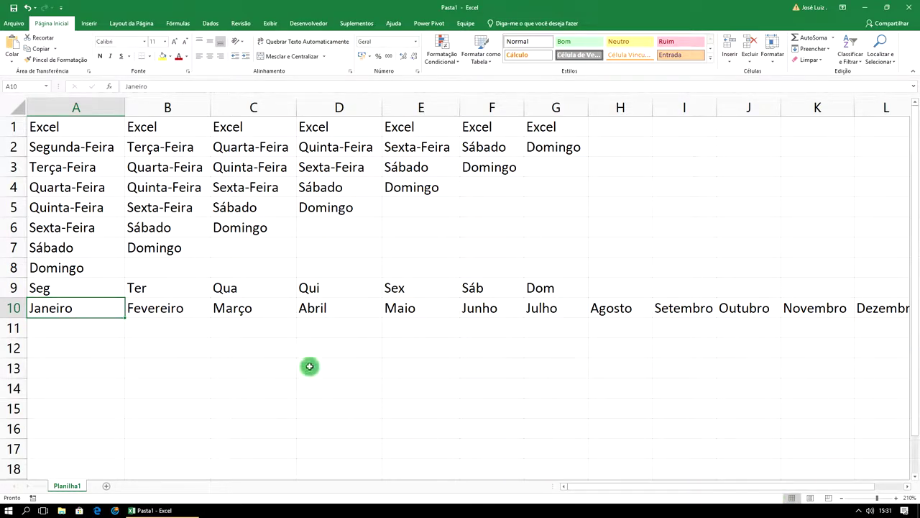
pyautogui.click(56, 330)
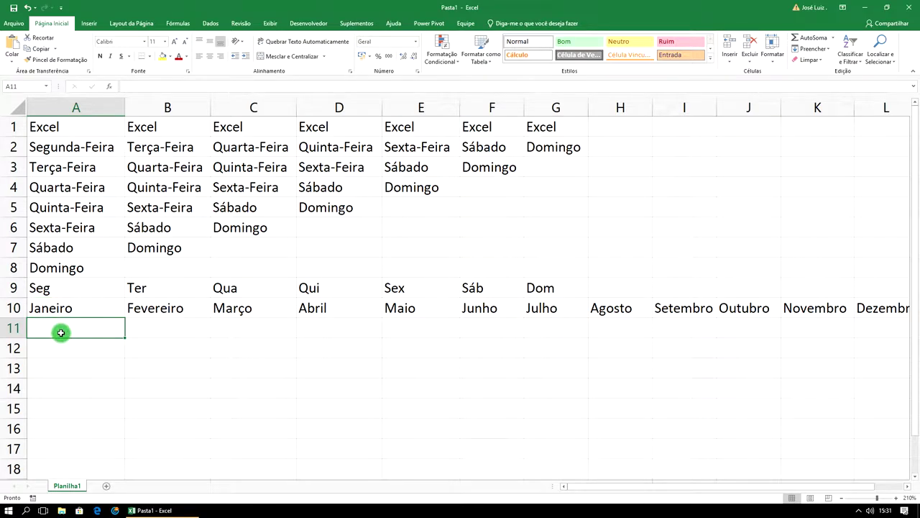
# Enter Jan in A11 without AutoComplete and fill Jan through Dez across A11:L11
pyautogui.write('JA')
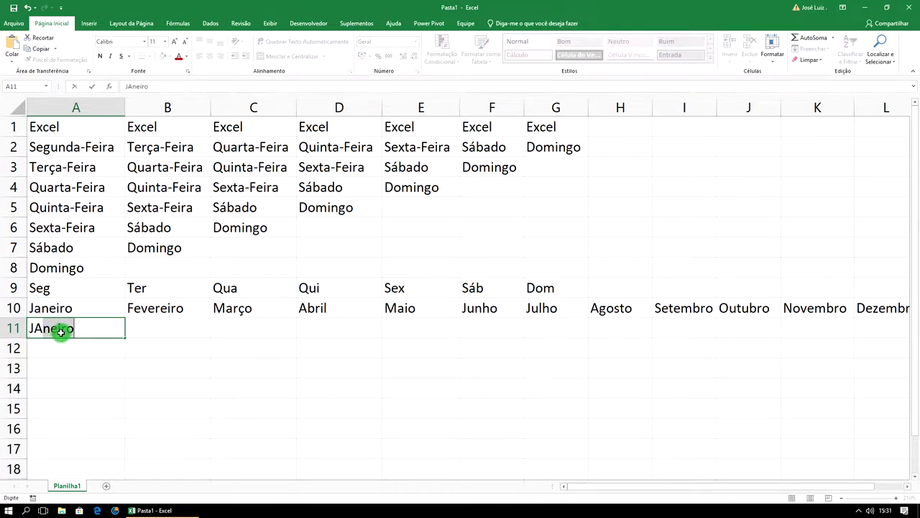
pyautogui.press('BackSpace')
pyautogui.write('a')
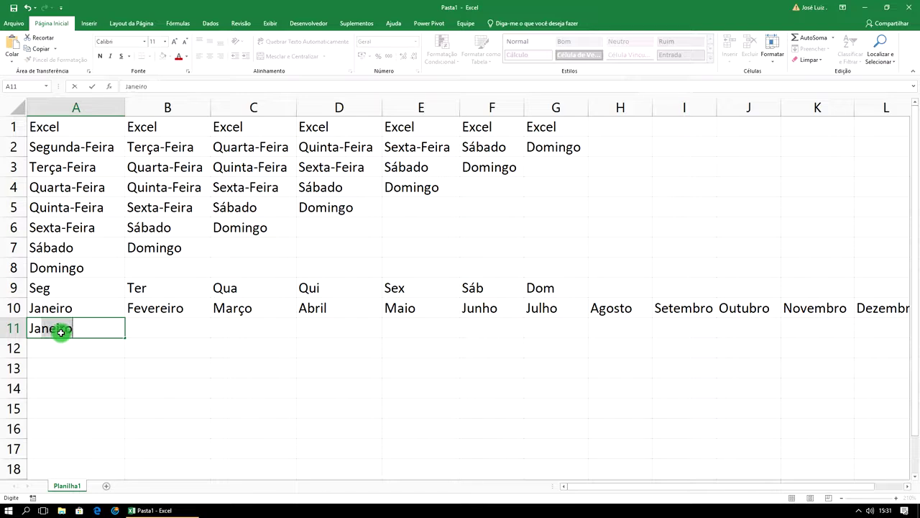
pyautogui.press('BackSpace')
pyautogui.click(130, 345)
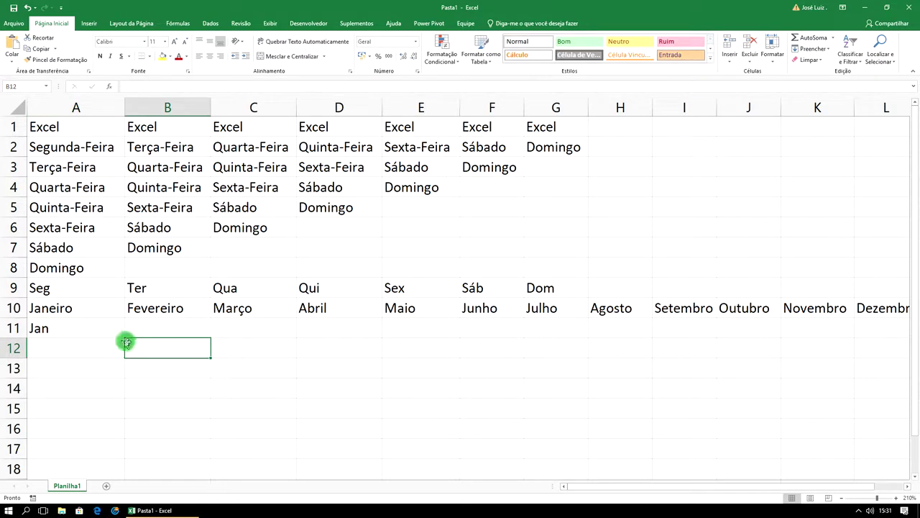
pyautogui.click(116, 333)
pyautogui.moveTo(119, 335); pyautogui.dragTo(768, 336)
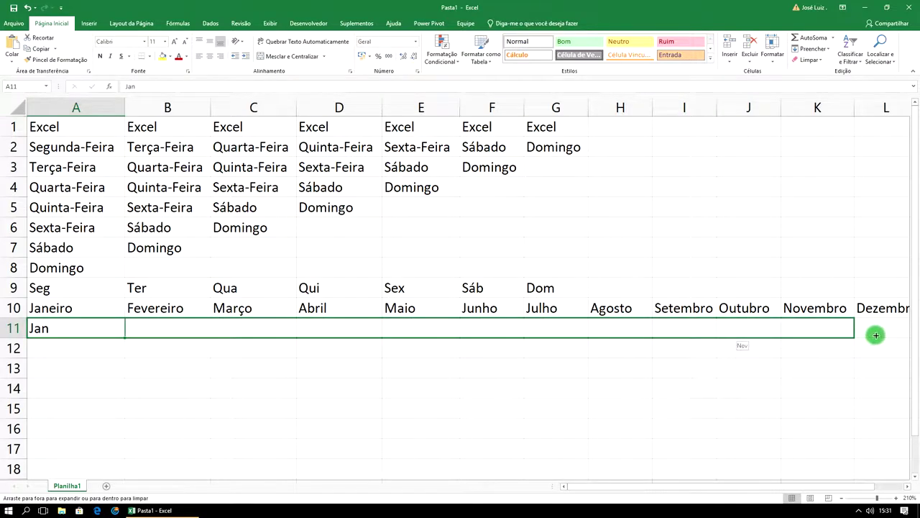
pyautogui.moveTo(768, 336); pyautogui.dragTo(880, 339)
pyautogui.click(614, 354)
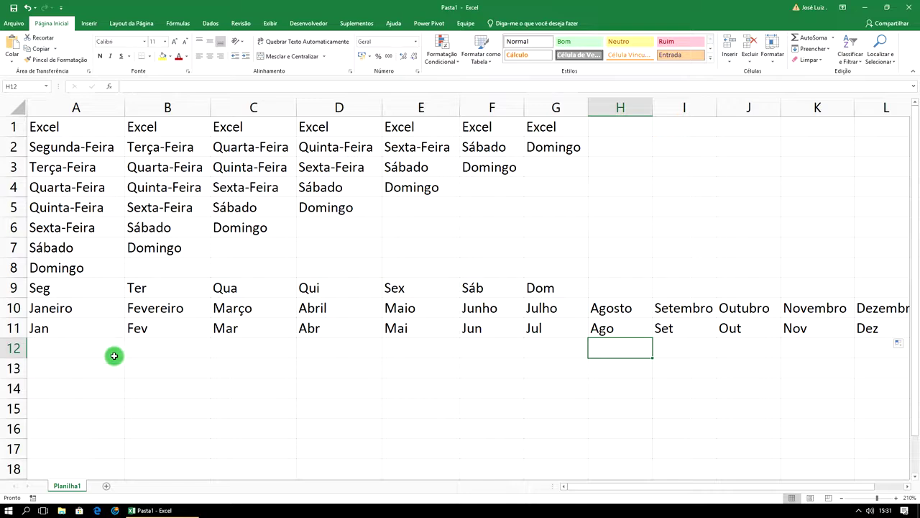
pyautogui.click(91, 352)
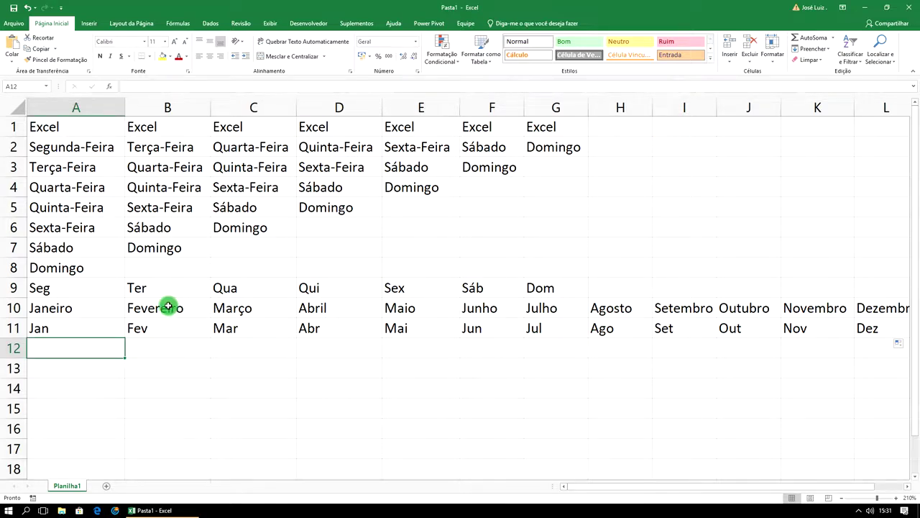
# Put 1 in A12, copy it across to L12, and type 1 in A13
pyautogui.write('1')
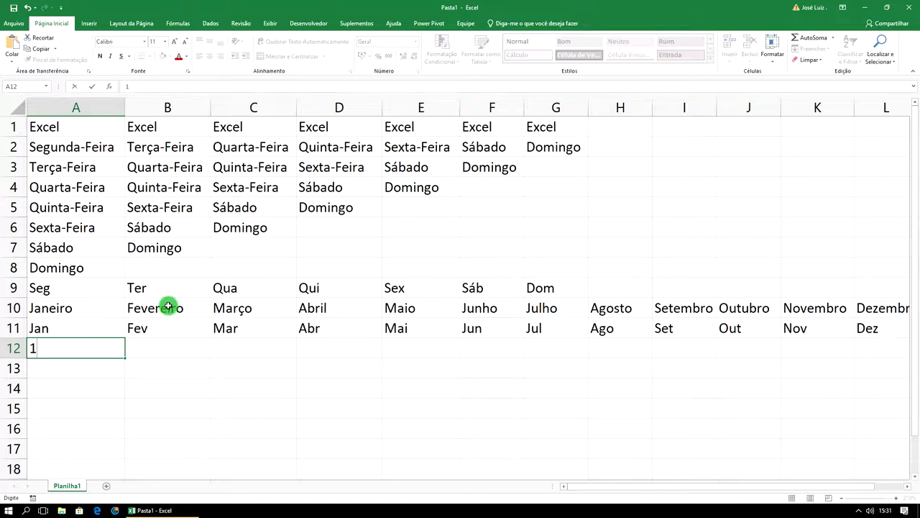
pyautogui.click(171, 288)
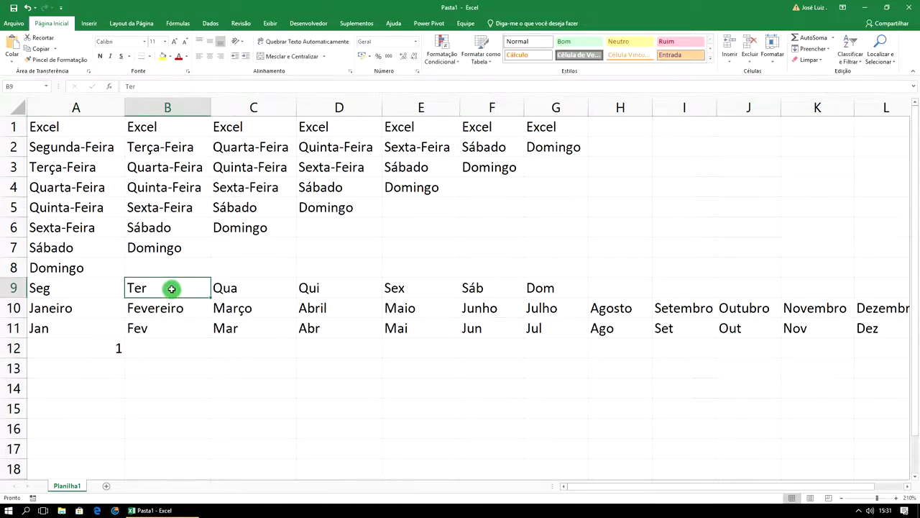
pyautogui.click(118, 351)
pyautogui.moveTo(125, 357); pyautogui.dragTo(895, 353)
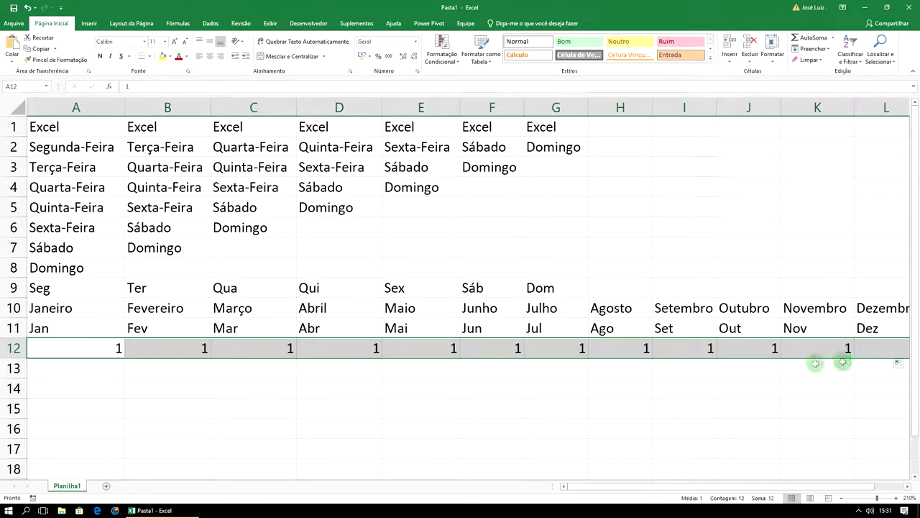
pyautogui.click(79, 368)
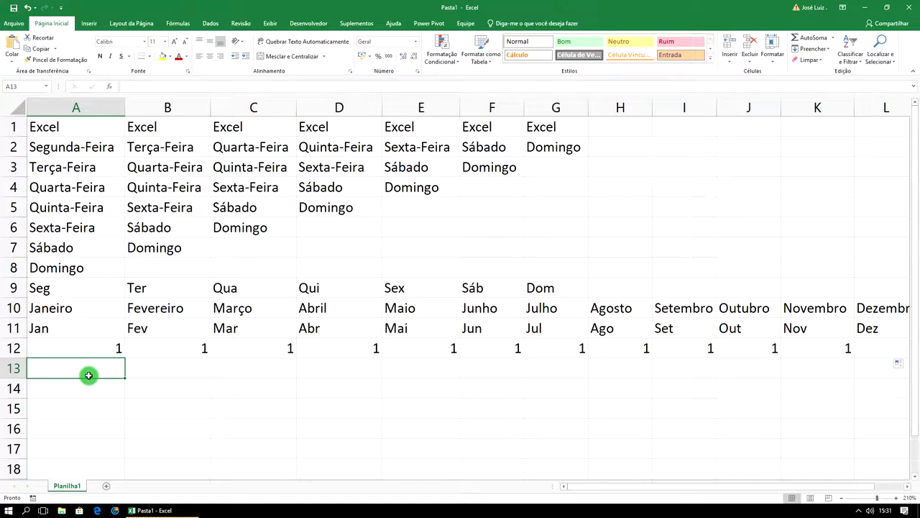
pyautogui.write('1')
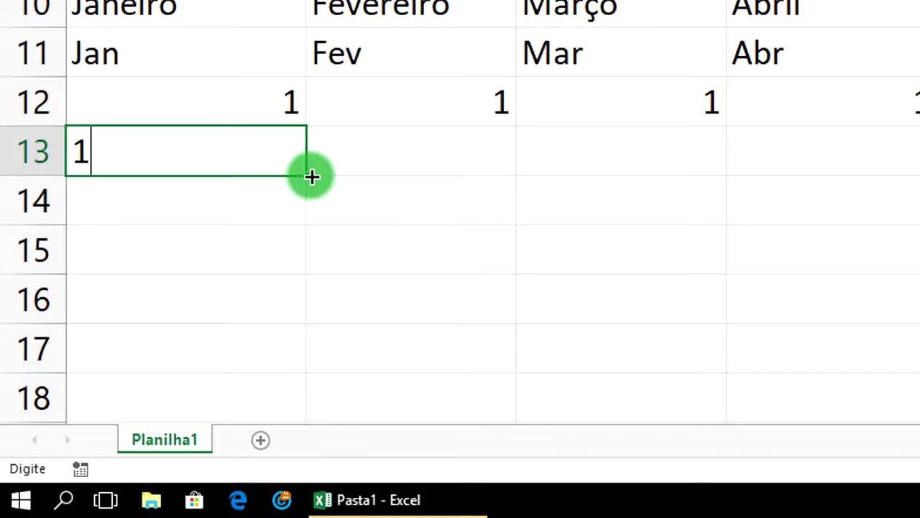
# Ctrl-fill from A13 to L13 so the row counts 1 through 12
pyautogui.moveTo(312, 175); pyautogui.dragTo(587, 196)
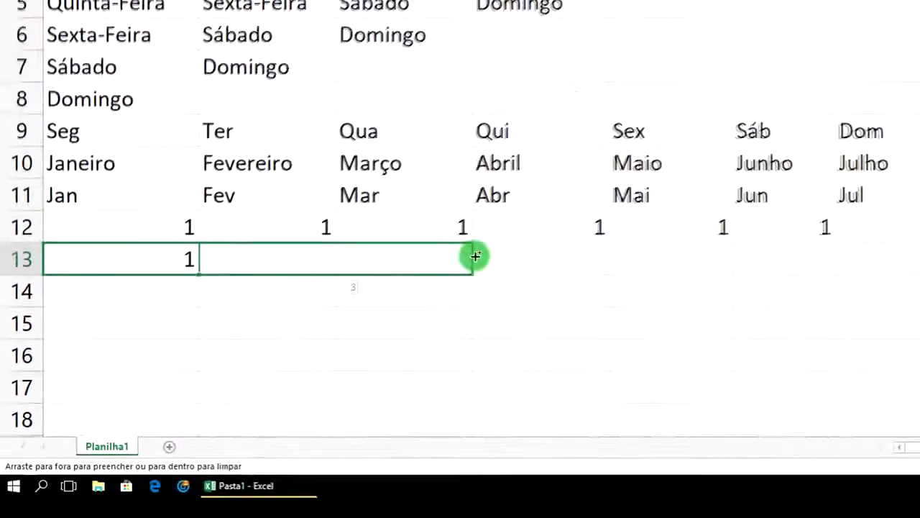
pyautogui.moveTo(587, 195)
pyautogui.mouseDown()
pyautogui.moveTo(535, 358)
pyautogui.moveTo(514, 371)
pyautogui.moveTo(709, 382)
pyautogui.moveTo(726, 372)
pyautogui.moveTo(881, 373)
pyautogui.mouseUp()
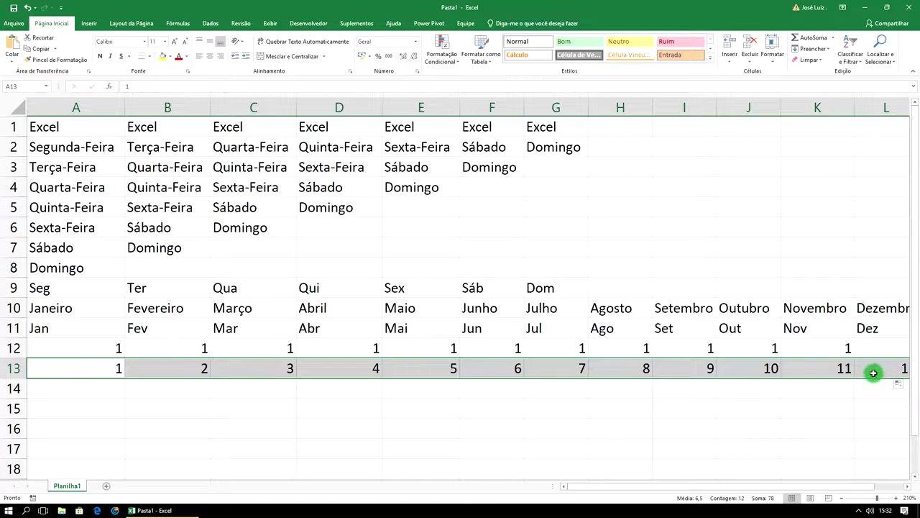
pyautogui.moveTo(703, 487)
pyautogui.mouseDown()
pyautogui.moveTo(746, 484)
pyautogui.moveTo(642, 484)
pyautogui.mouseUp()
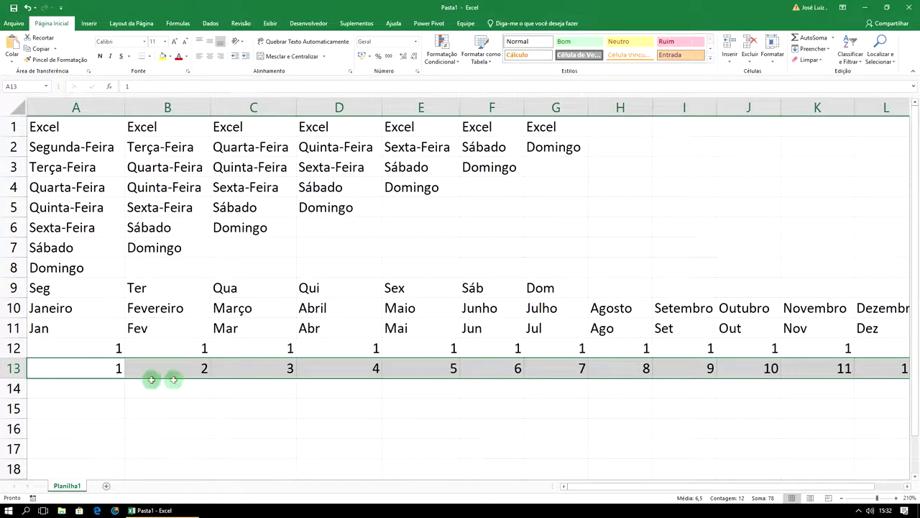
pyautogui.click(101, 368)
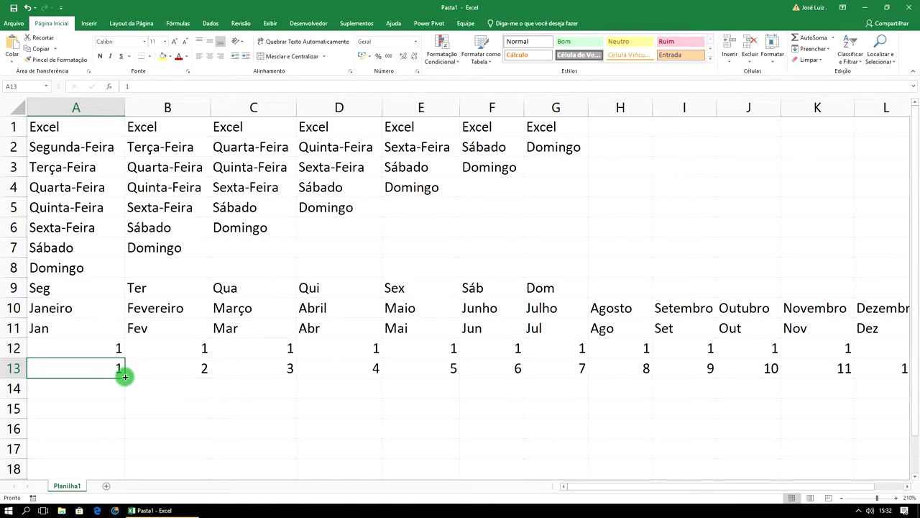
pyautogui.click(125, 376)
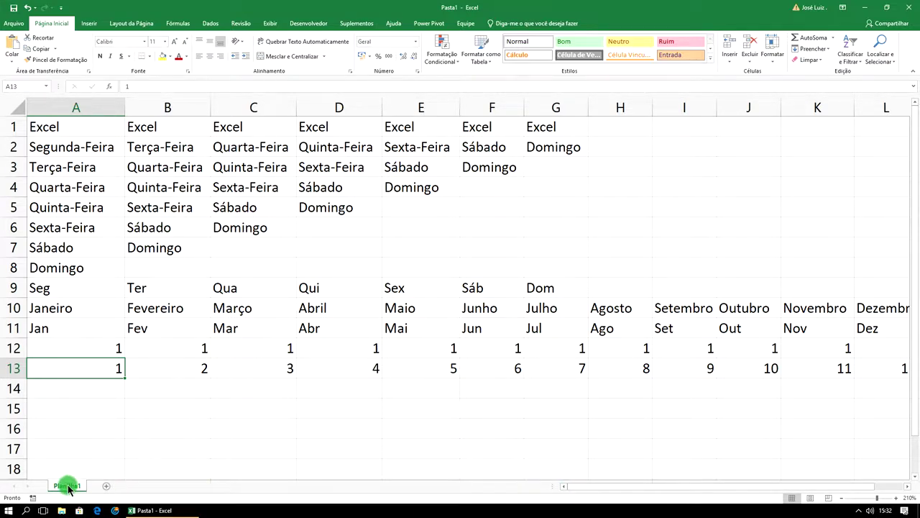
pyautogui.click(88, 430)
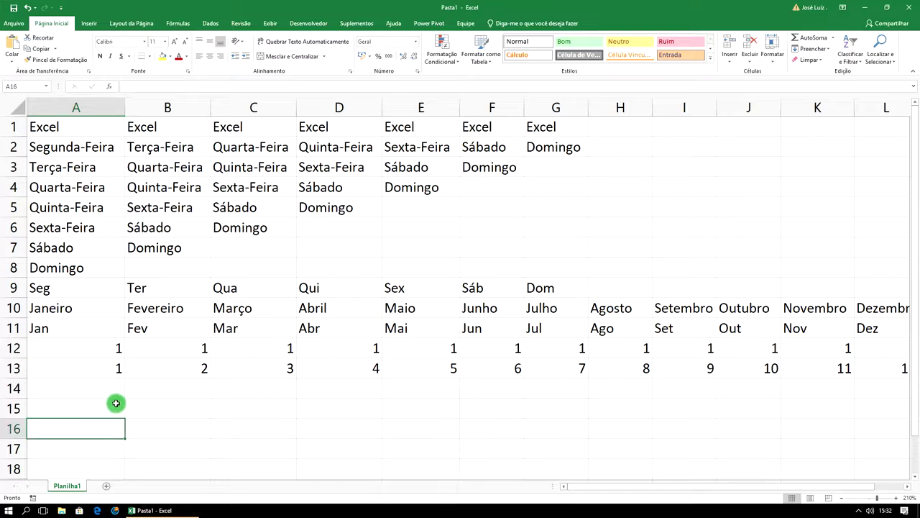
pyautogui.click(110, 375)
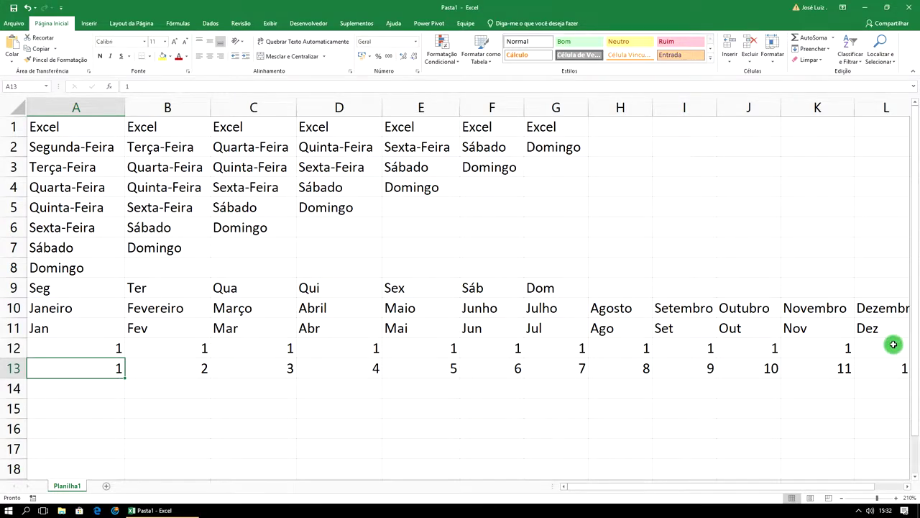
pyautogui.moveTo(751, 488); pyautogui.dragTo(723, 488)
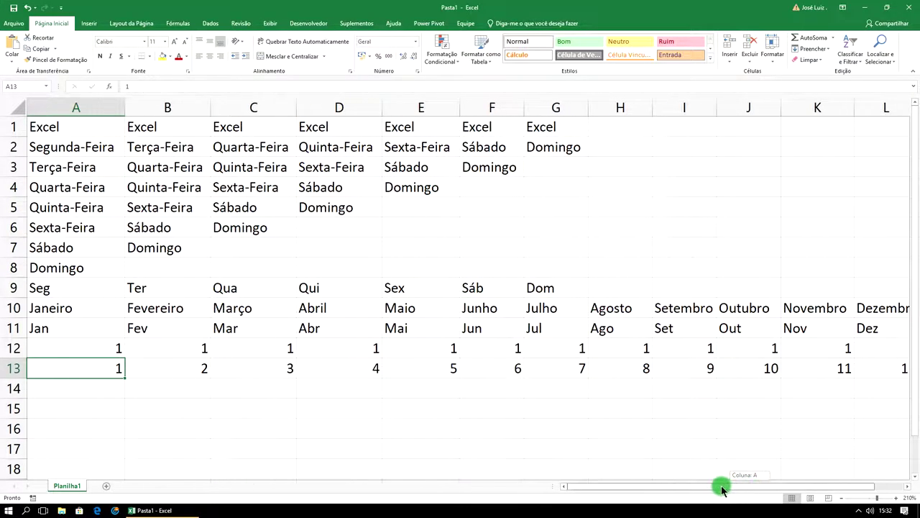
pyautogui.click(241, 127)
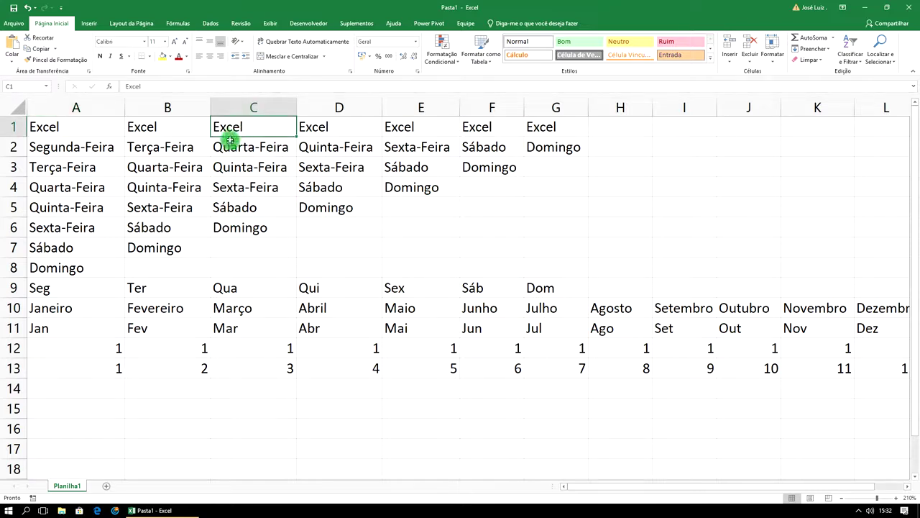
pyautogui.click(226, 146)
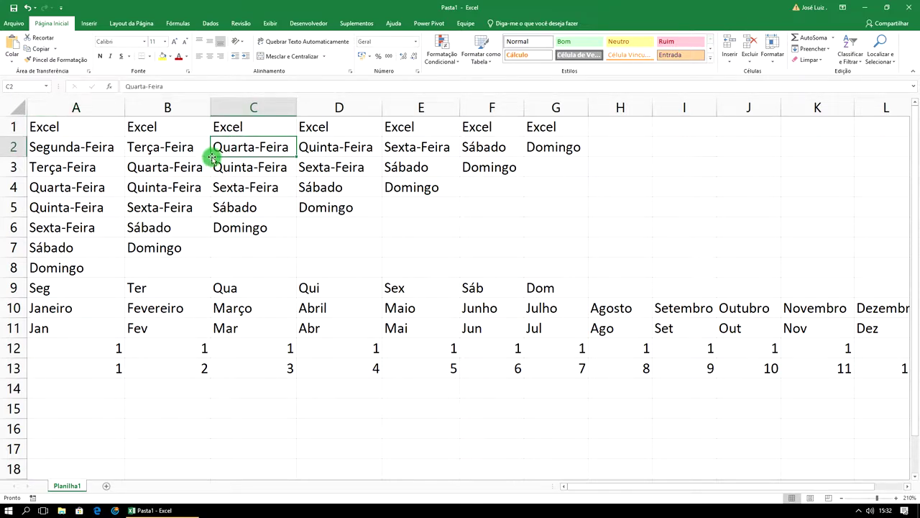